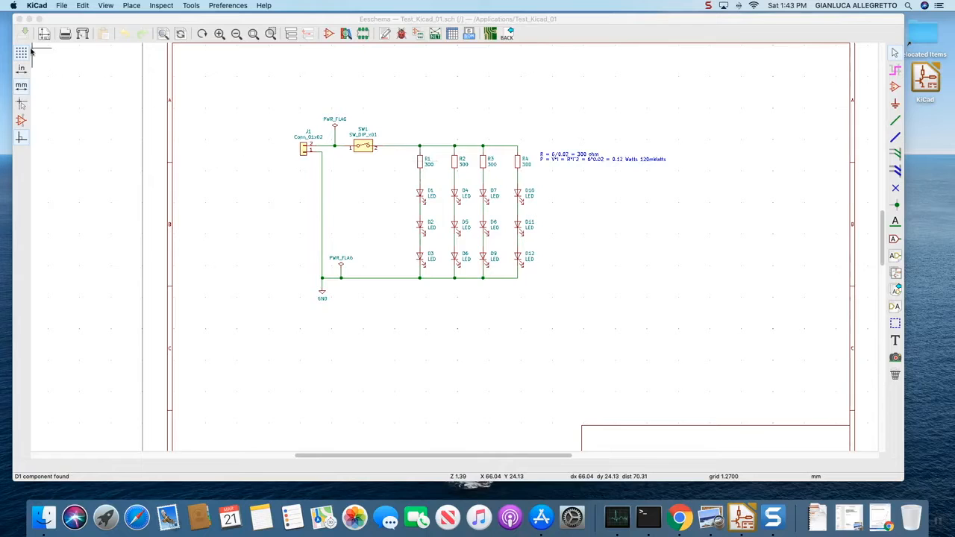
Step: View the symbol properties of resistor R1 to check its part number, leaving them unchanged
left_click(871, 60)
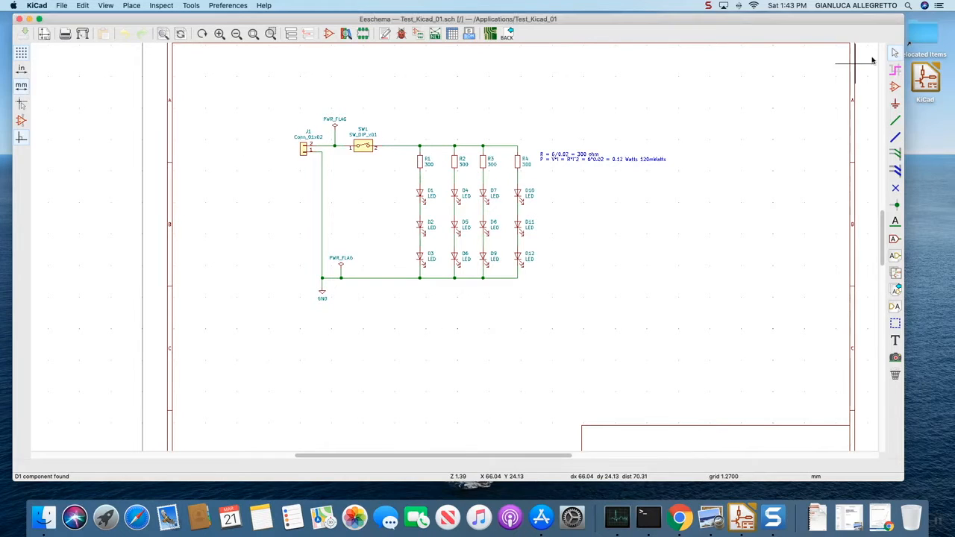
right_click(419, 161)
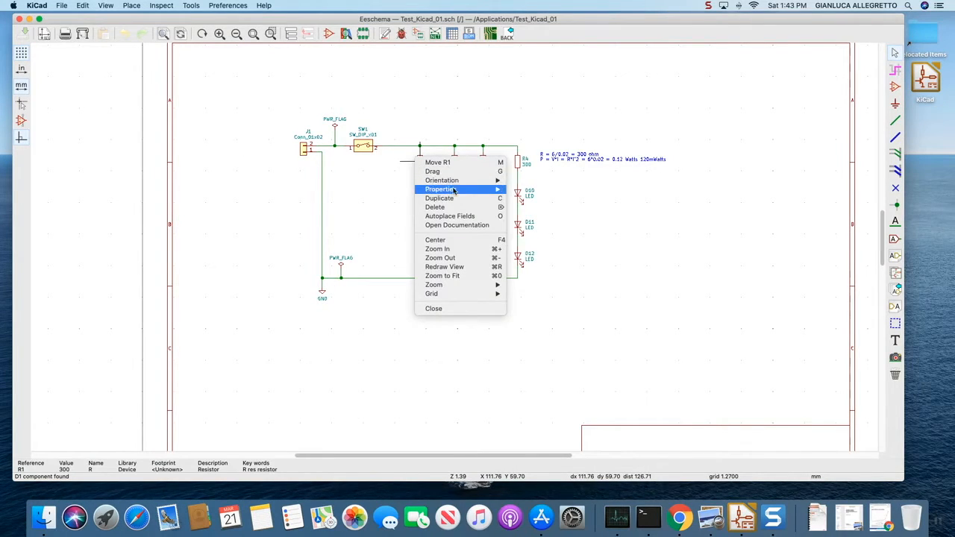
mouse_move(463, 189)
left_click(526, 191)
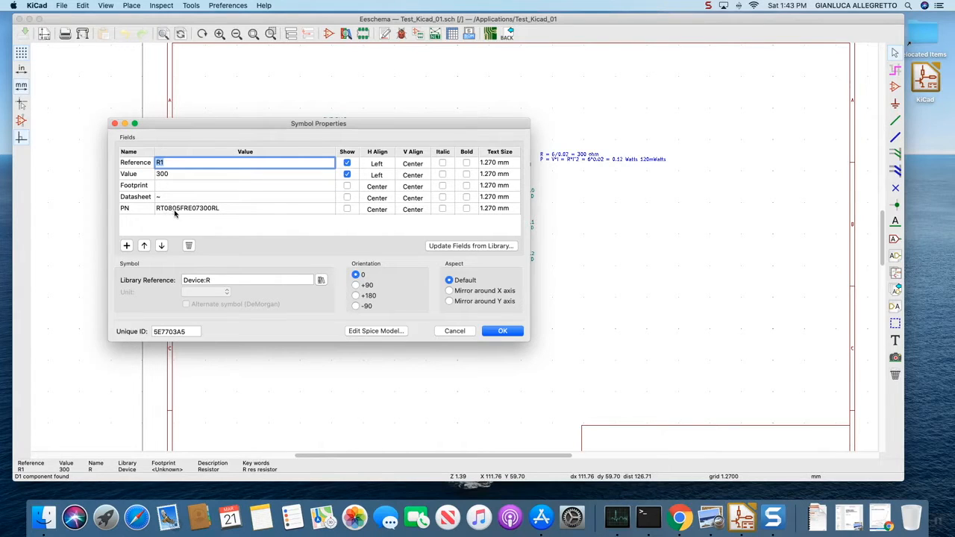
left_click(455, 331)
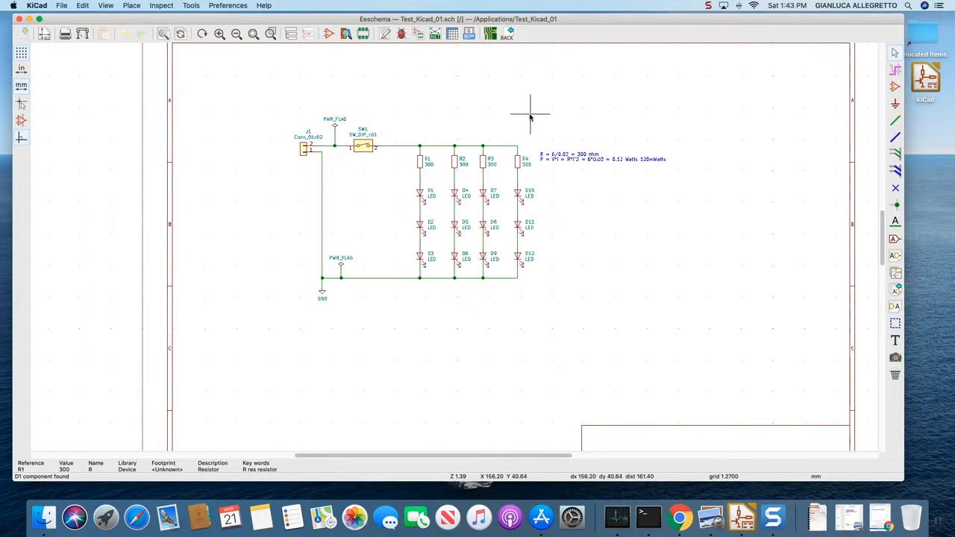
Step: View the symbol properties of LED D1 to check its part number, leaving them unchanged
right_click(417, 193)
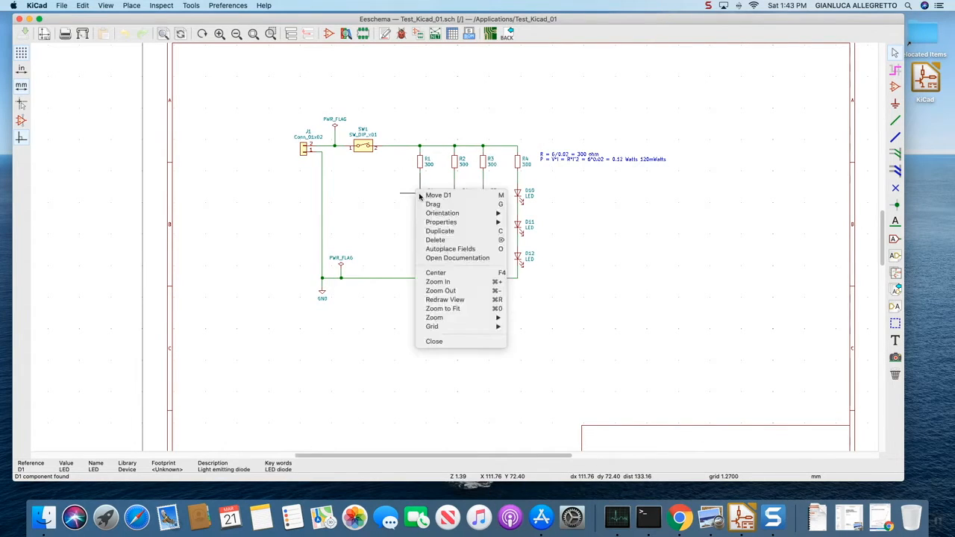
mouse_move(463, 225)
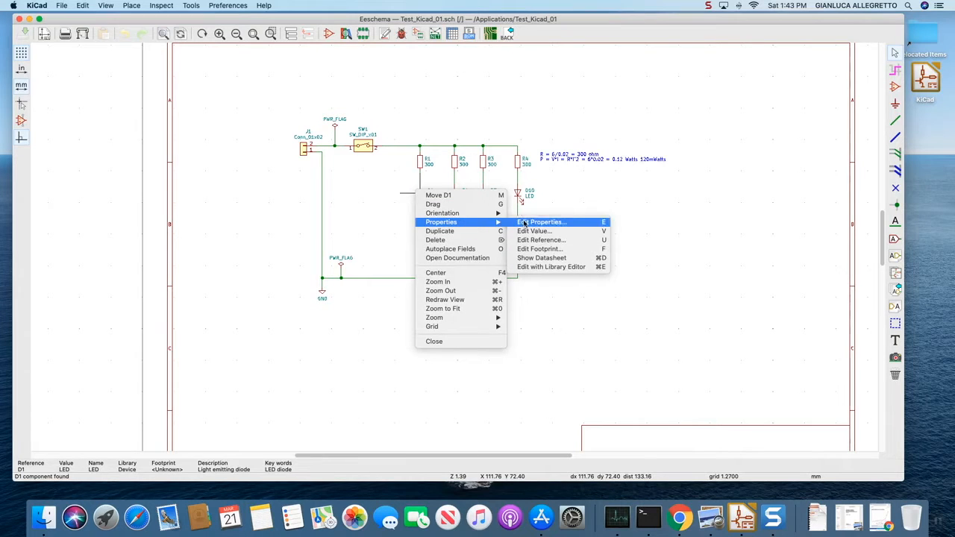
left_click(524, 223)
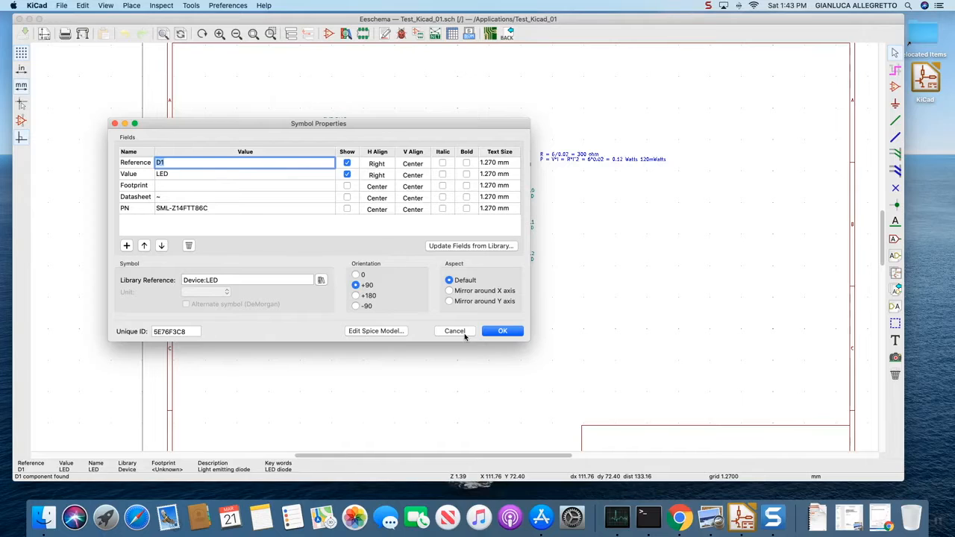
left_click(464, 335)
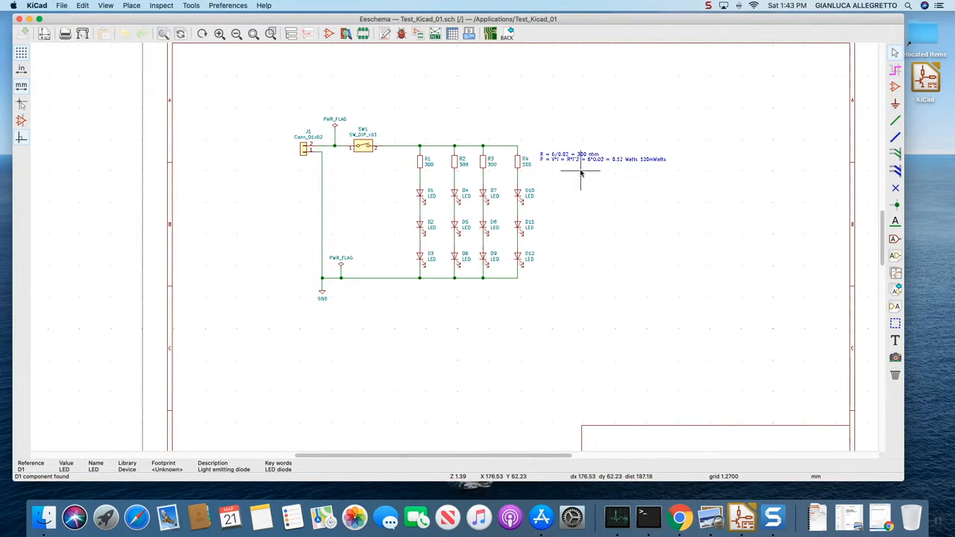
Step: Generate a Pcbnew netlist in the default format and save it as Test_Kicad_01 in the Test_Kicad_01 folder
left_click(432, 34)
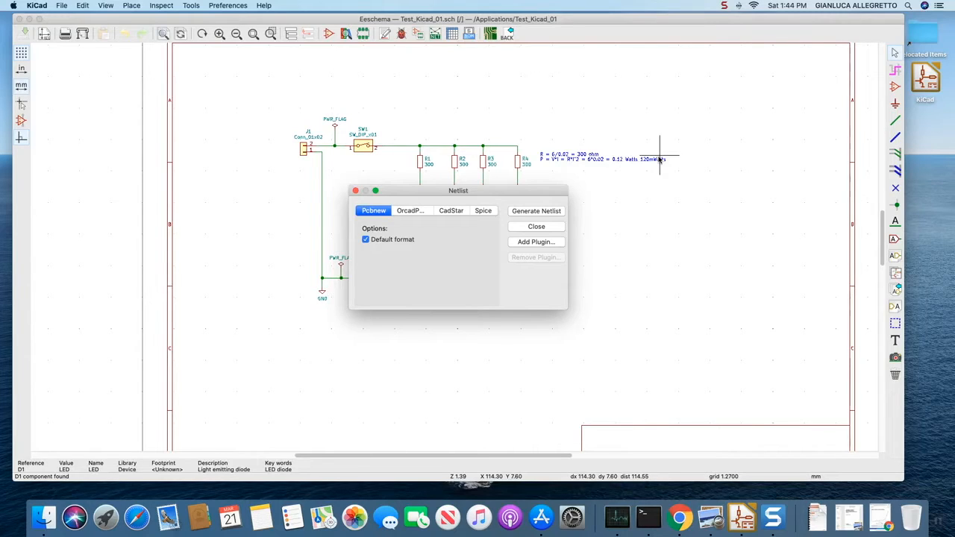
left_click(551, 214)
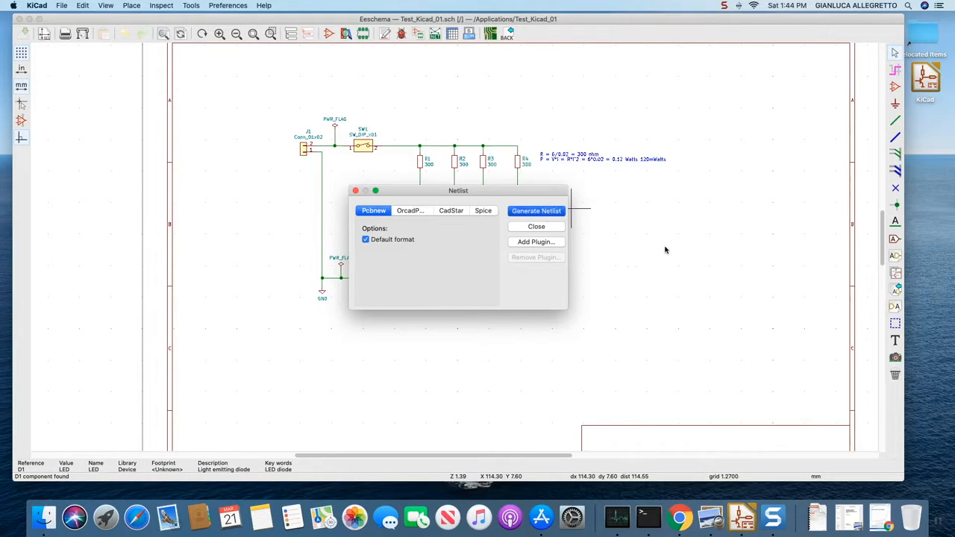
left_click(533, 308)
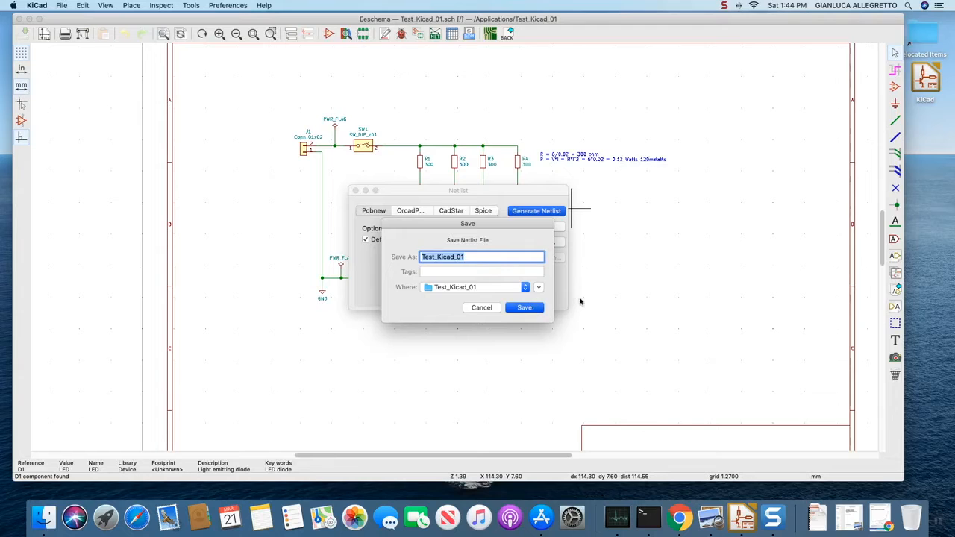
left_click(547, 289)
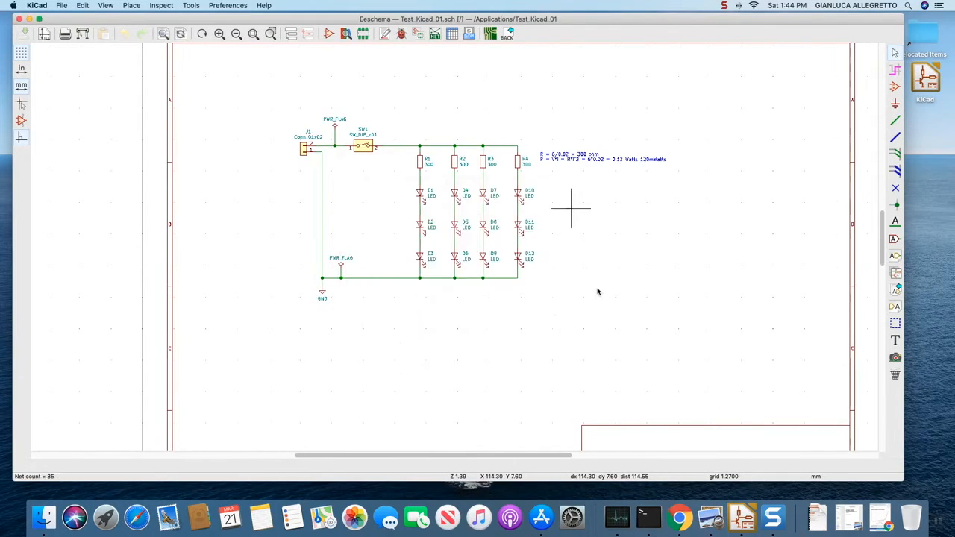
Step: Uncover the project file list to check for the netlist file, and bring the schematic window back into place
double_click(168, 21)
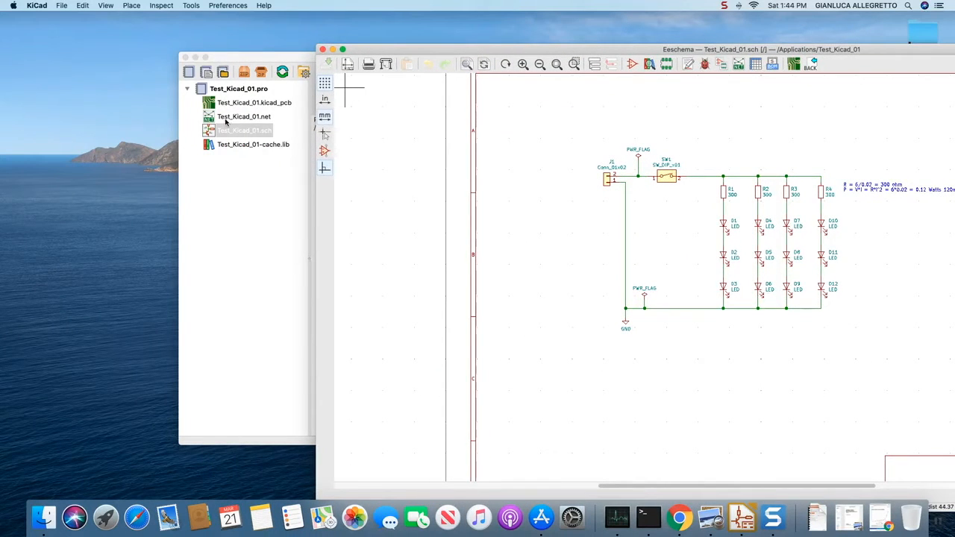
double_click(606, 51)
left_click_drag(345, 30, 309, 26)
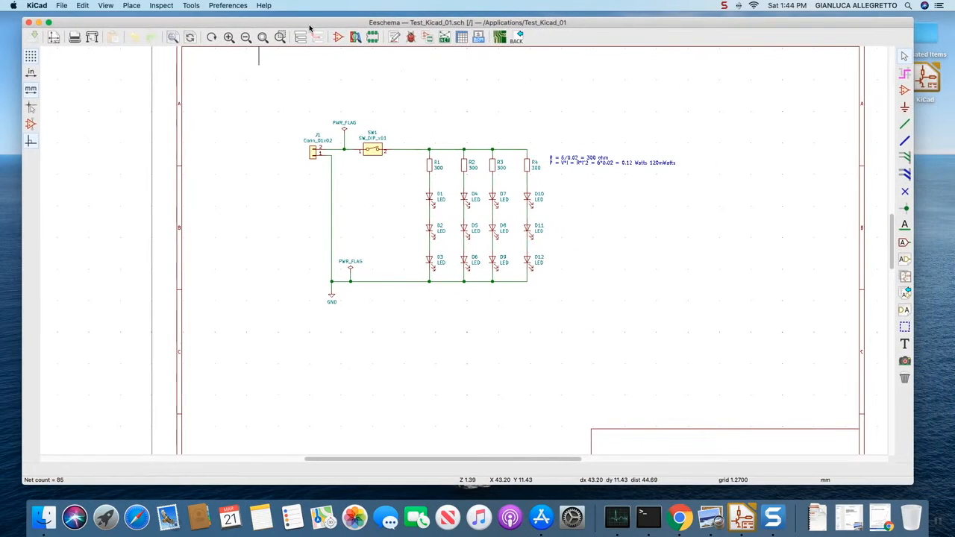
Step: Open the footprint assignment tool and assign the LED_PLCC-2 footprint from the LED_SMD library to D1
left_click(427, 39)
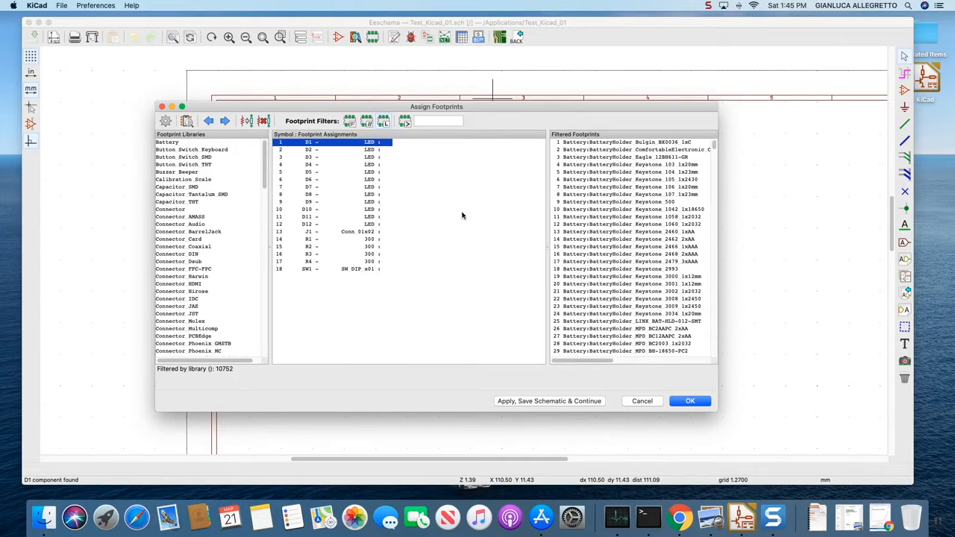
left_click_drag(265, 173, 276, 246)
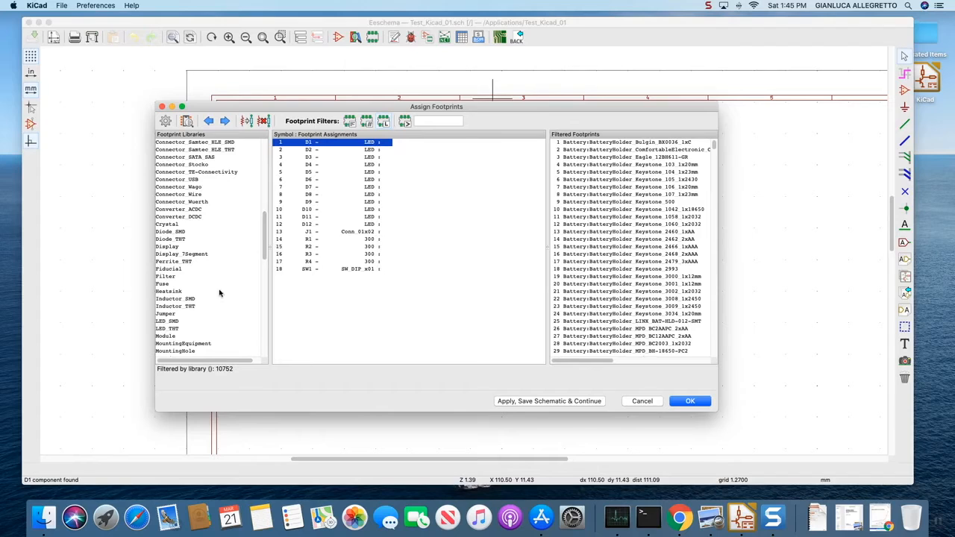
left_click(172, 322)
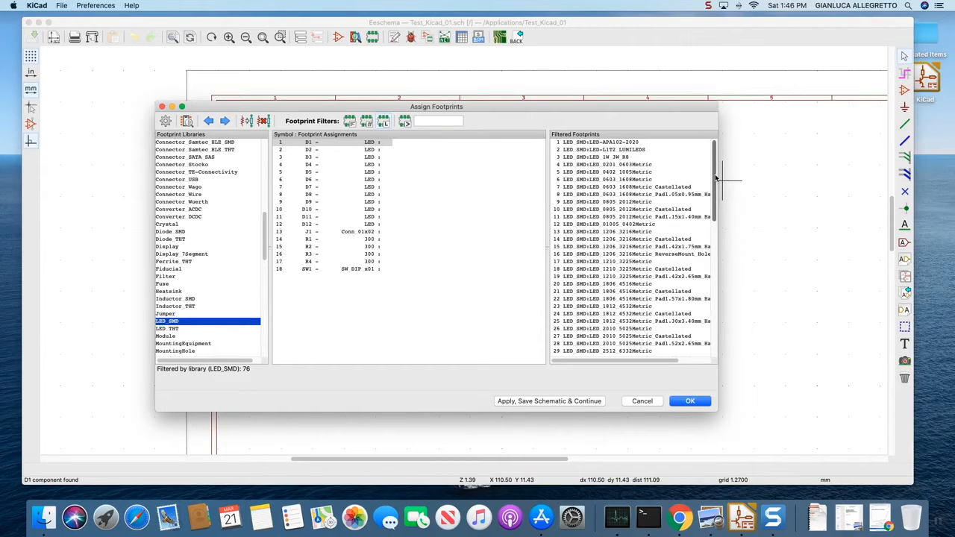
left_click_drag(715, 177, 718, 228)
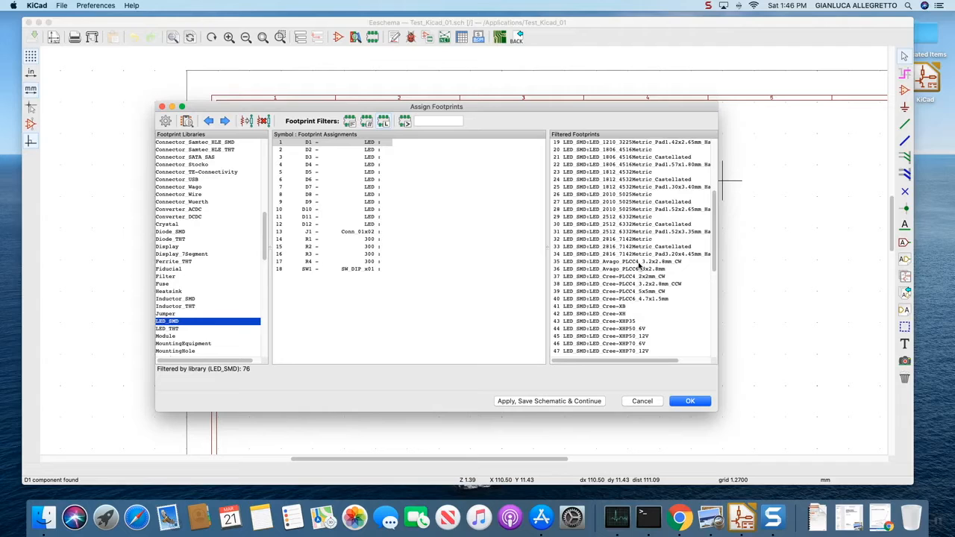
left_click_drag(714, 244, 702, 302)
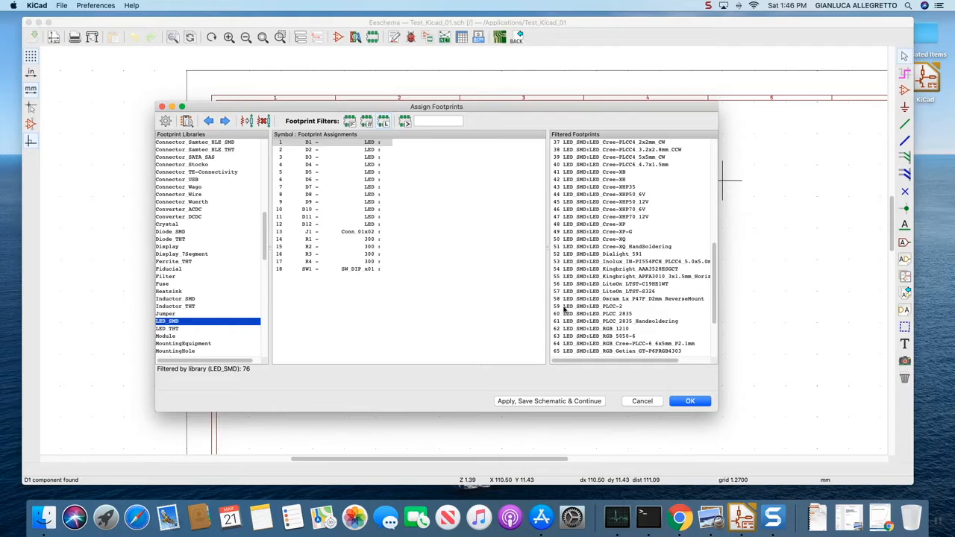
left_click(615, 307)
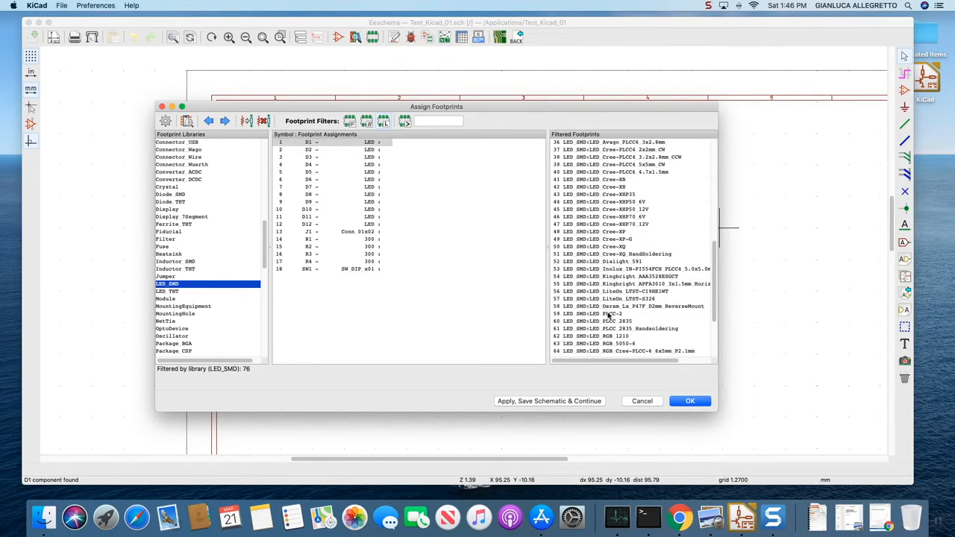
left_click(608, 315)
double_click(609, 314)
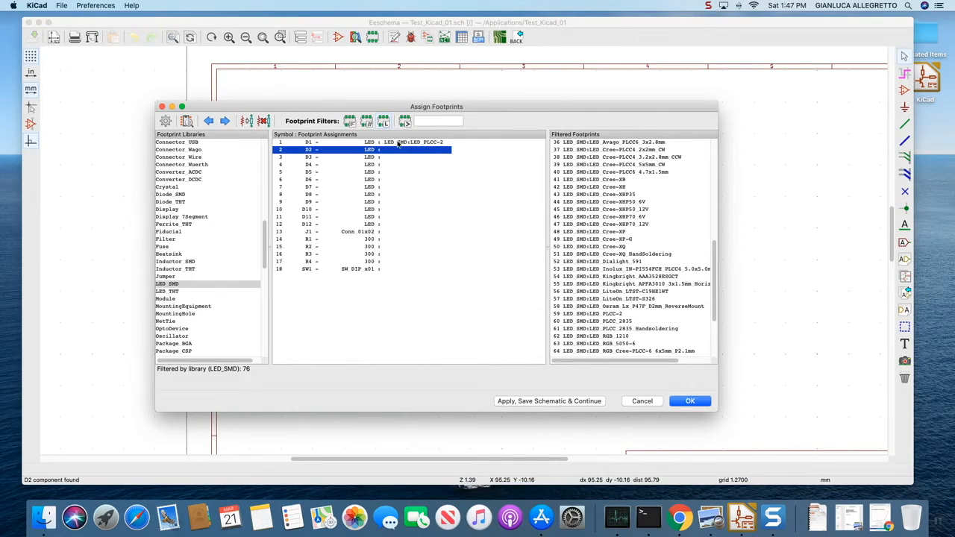
Step: Preview the LED_PLCC-2 footprint in an enlarged viewer to examine its pads, and close the viewer
left_click(608, 314)
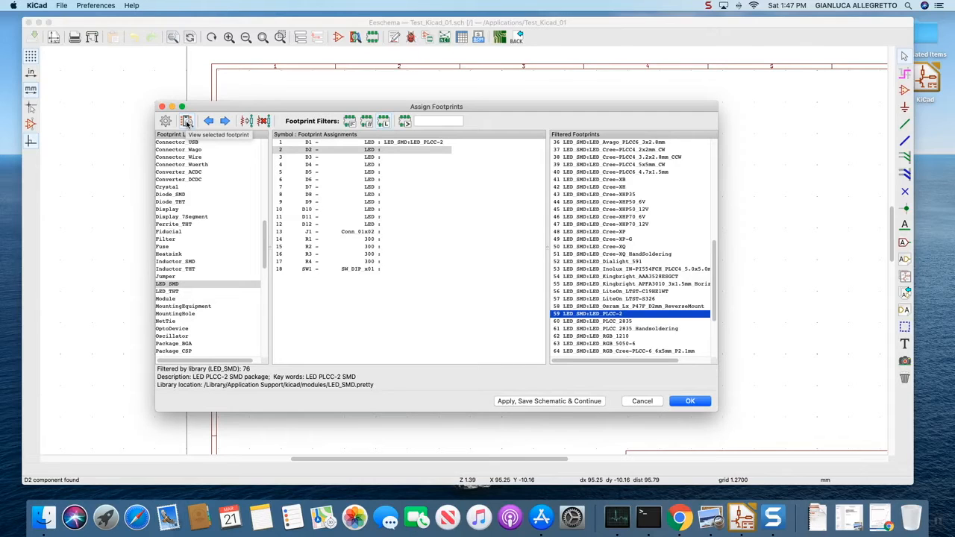
left_click(186, 121)
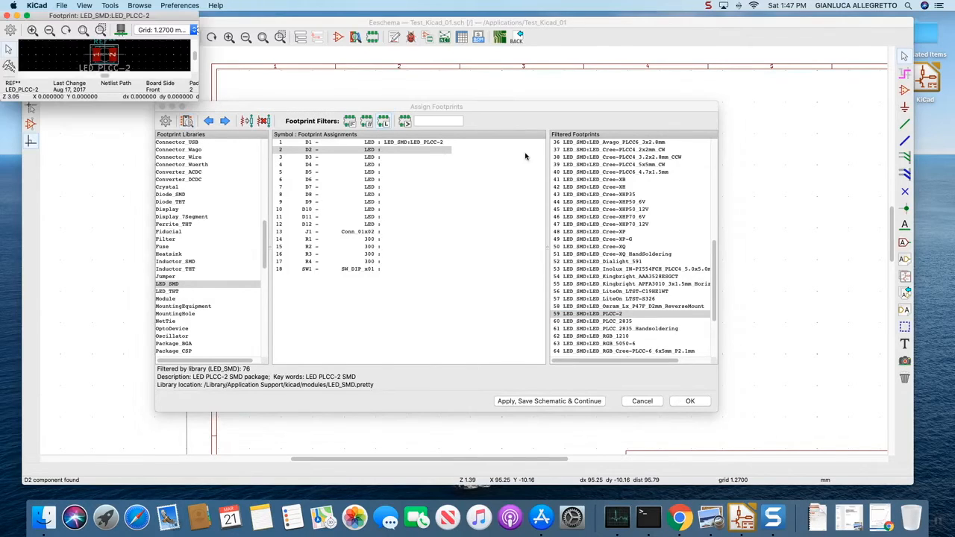
left_click_drag(197, 98, 422, 319)
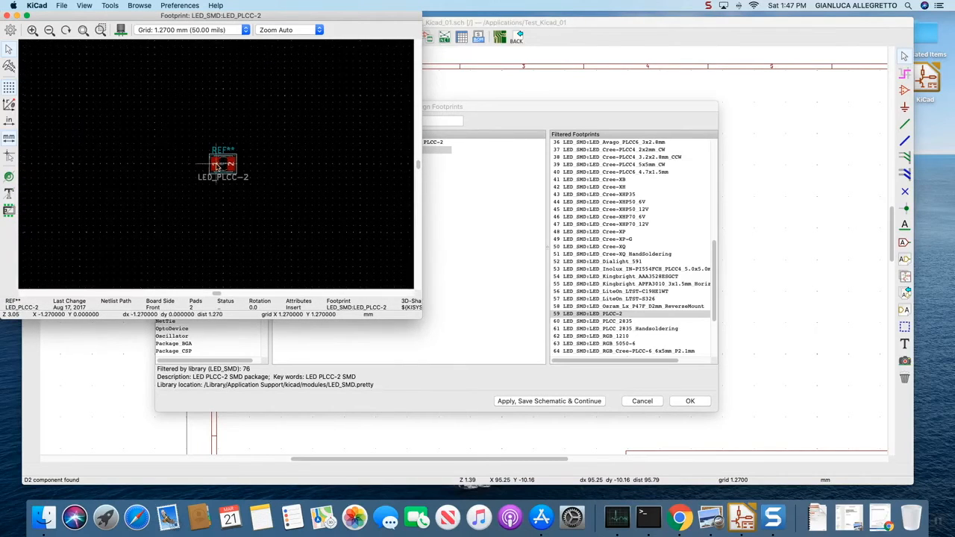
scroll(219, 169, "up", 3)
scroll(213, 167, "up", 1)
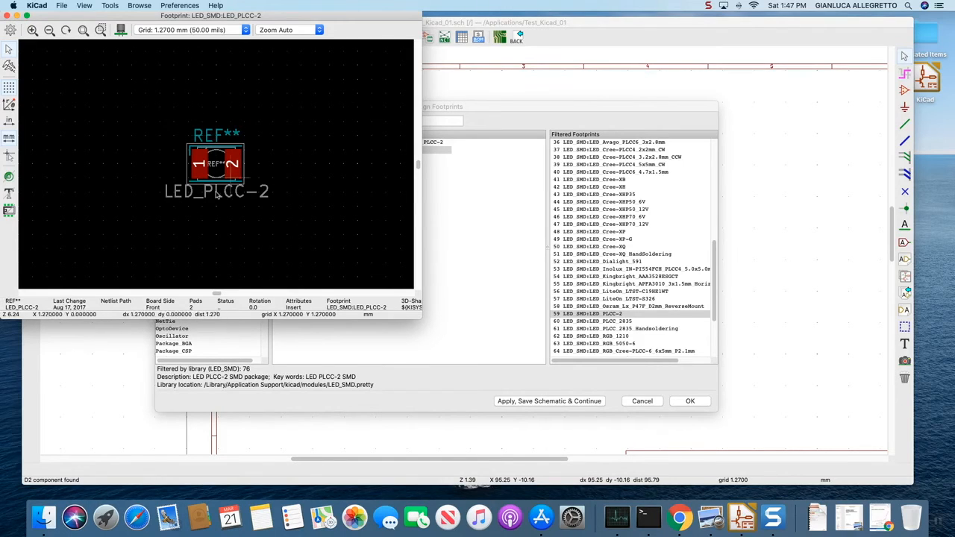
left_click(10, 16)
Step: Assign the LED_PLCC-2 footprint to the remaining LEDs D2 through D12
double_click(629, 314)
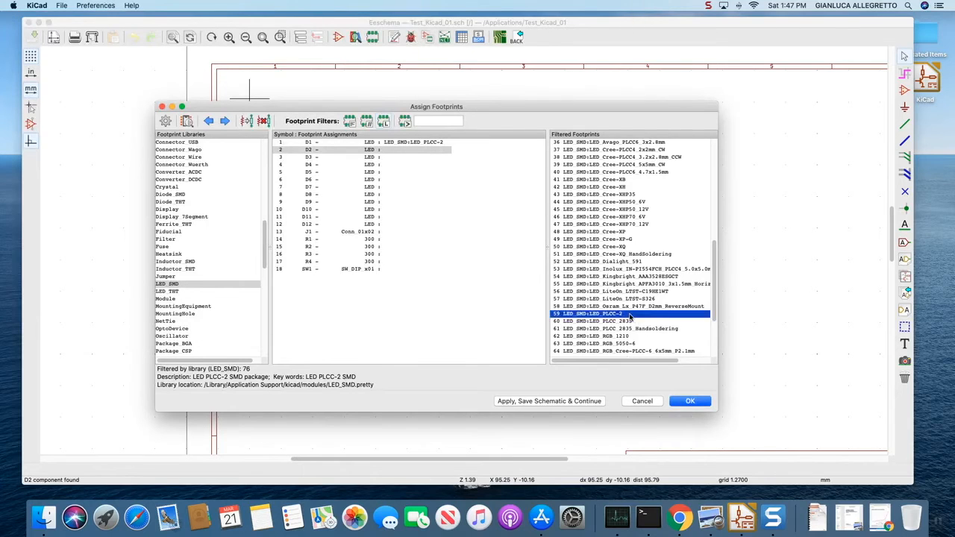
double_click(629, 315)
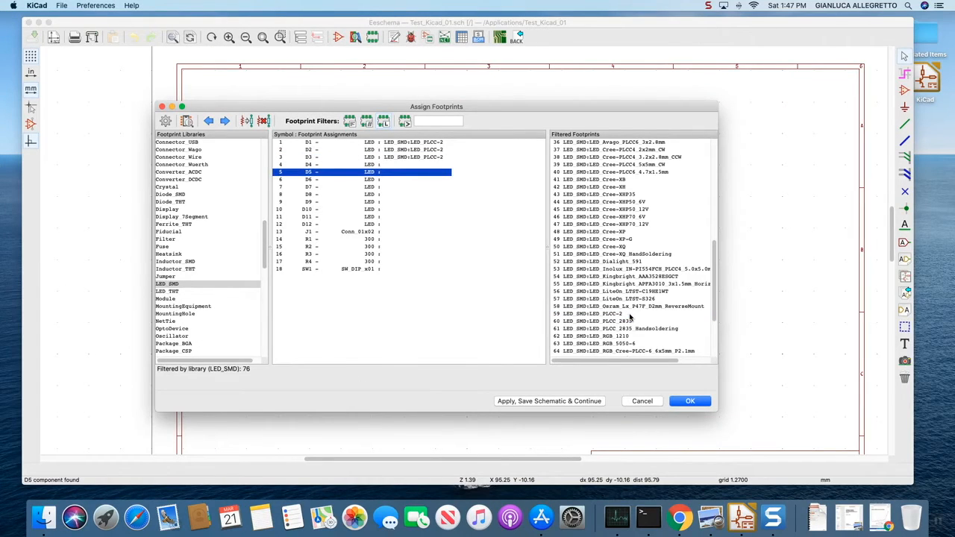
left_click(406, 165)
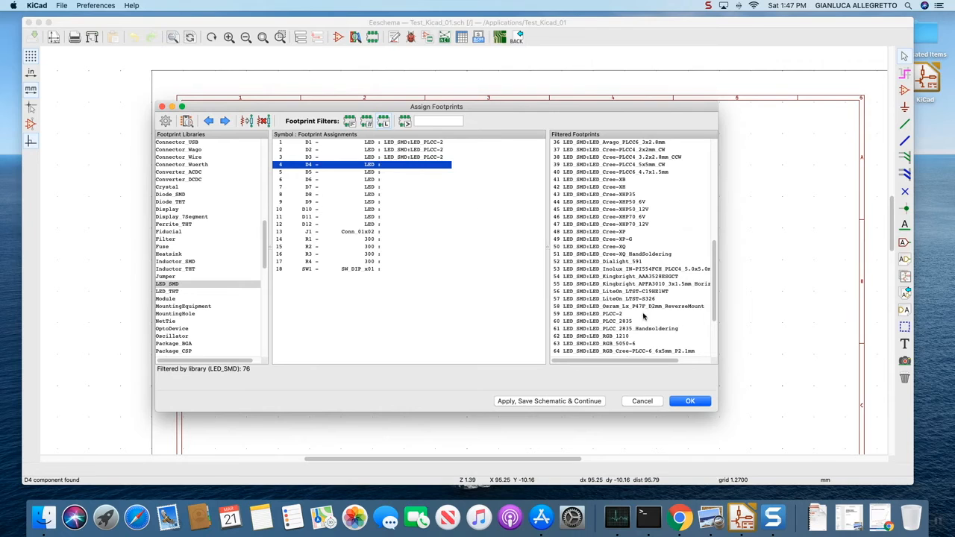
double_click(620, 314)
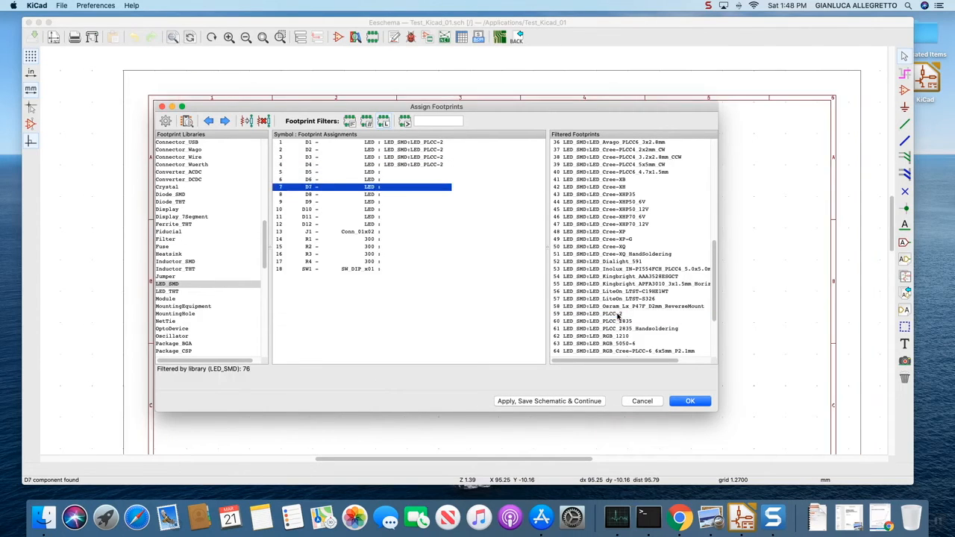
double_click(611, 314)
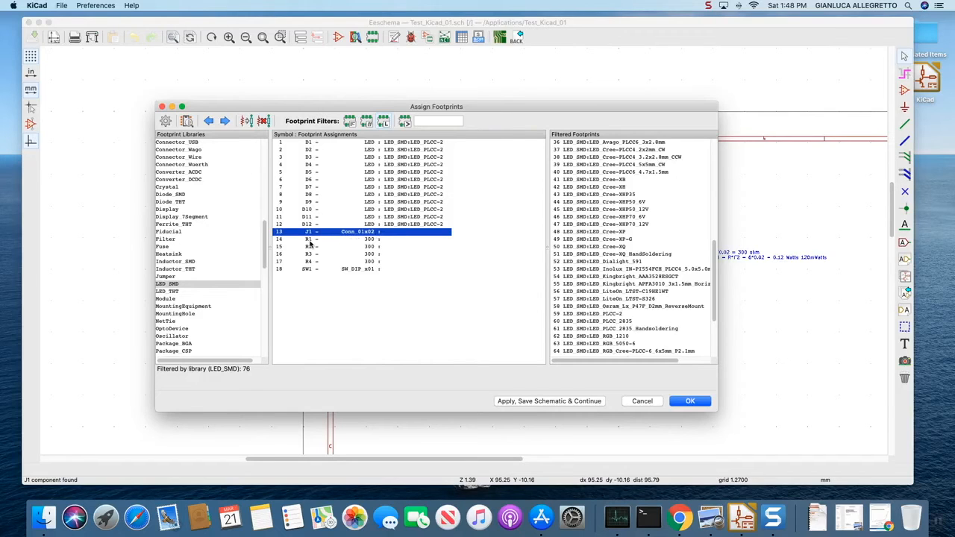
Step: Assign the R_0805_2012Metric footprint from the Resistor_SMD library to resistors R1 through R4
left_click(376, 240)
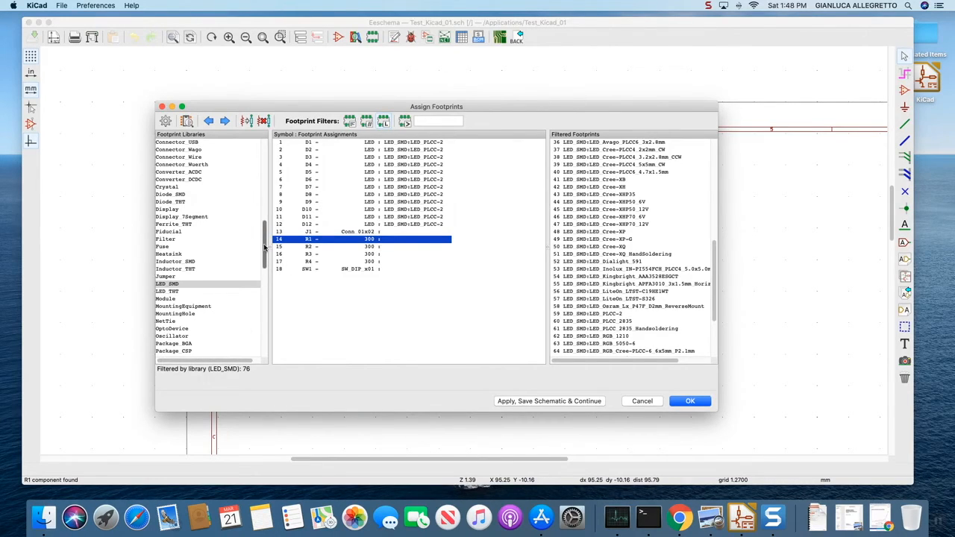
scroll(265, 258, "down", 3)
left_click_drag(264, 259, 264, 312)
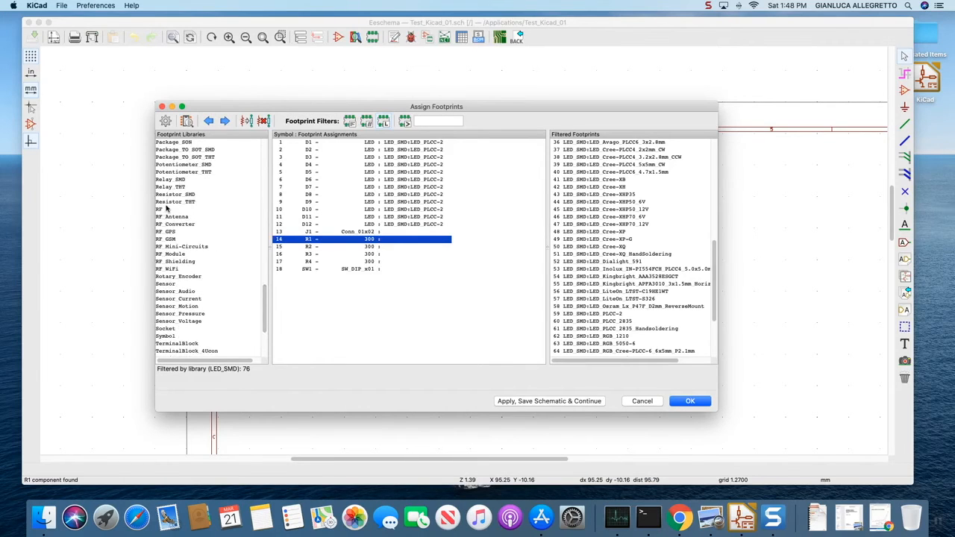
left_click(189, 196)
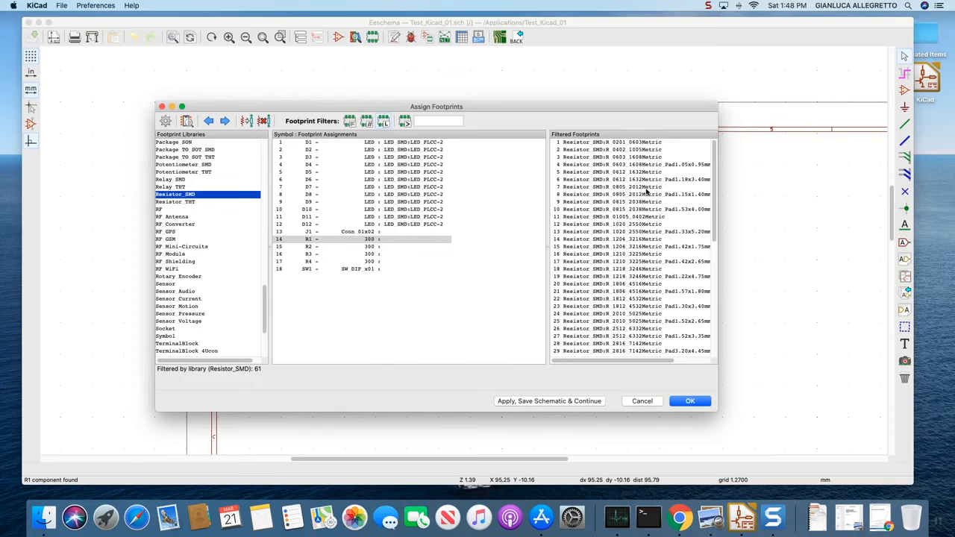
left_click(635, 188)
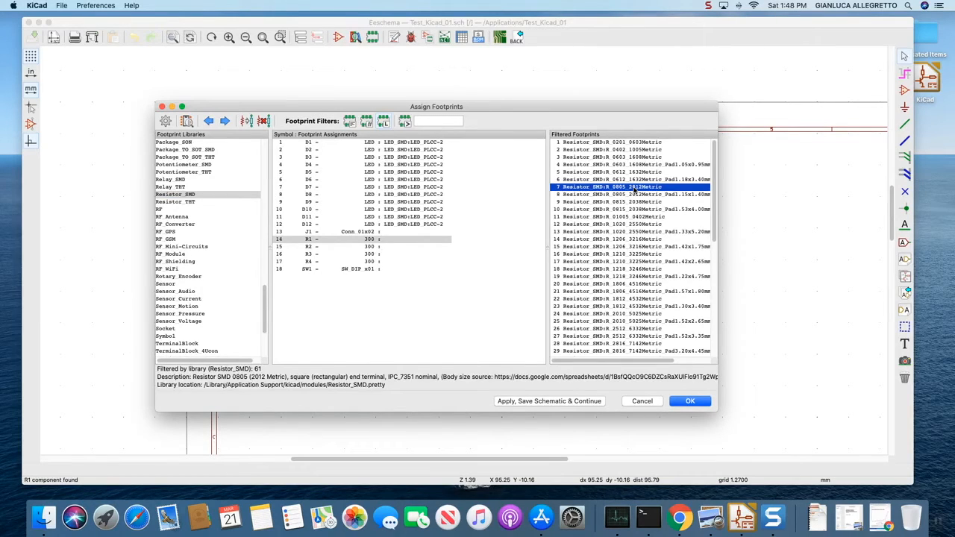
double_click(635, 189)
double_click(635, 188)
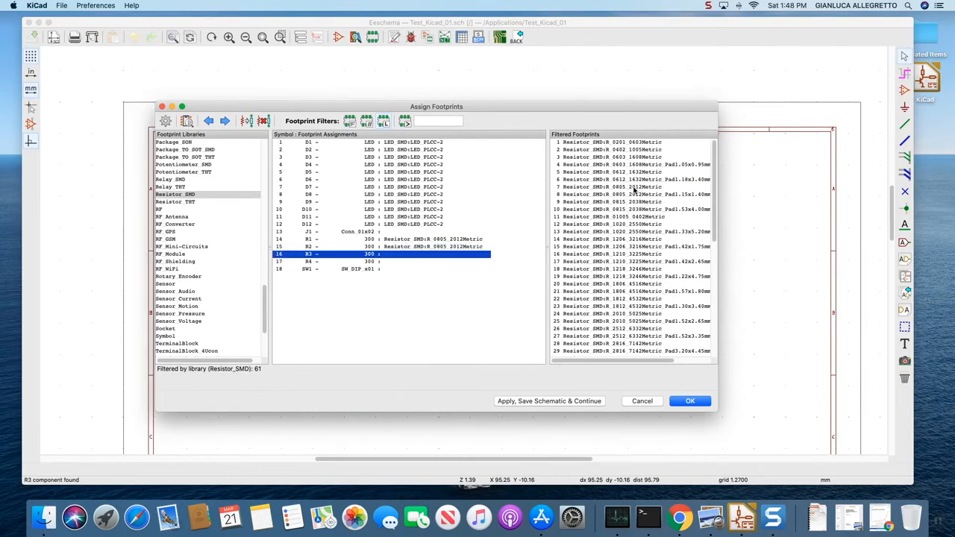
double_click(635, 189)
double_click(635, 189)
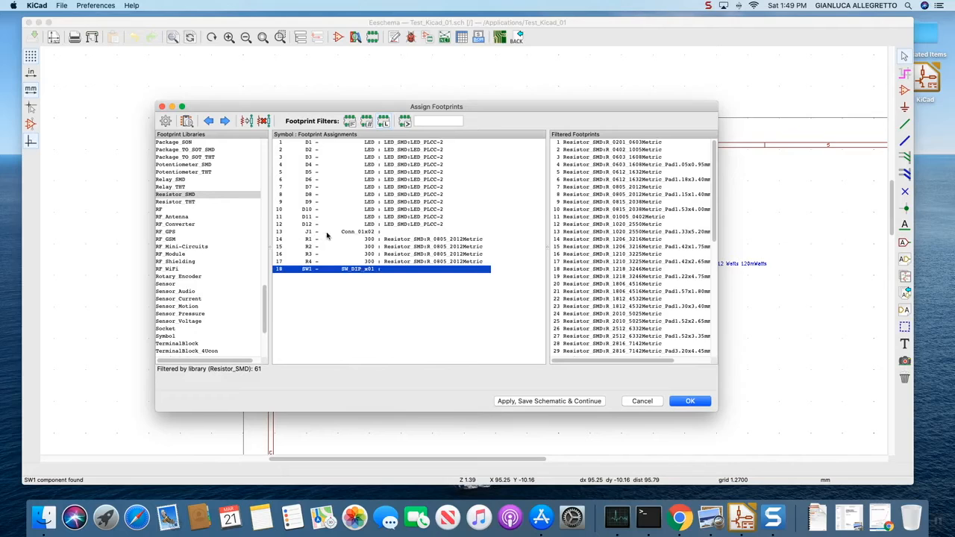
Step: List the Connector_PinHeader_2.54mm library's footprints for connector J1, and widen the window and footprint list enough to read the full names
left_click(389, 233)
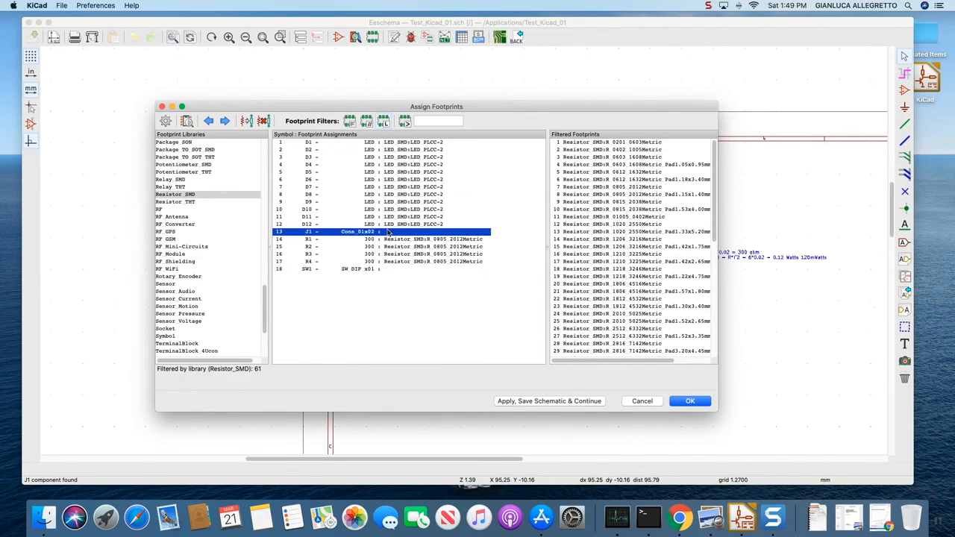
left_click_drag(261, 313, 254, 257)
scroll(254, 257, "up", 1)
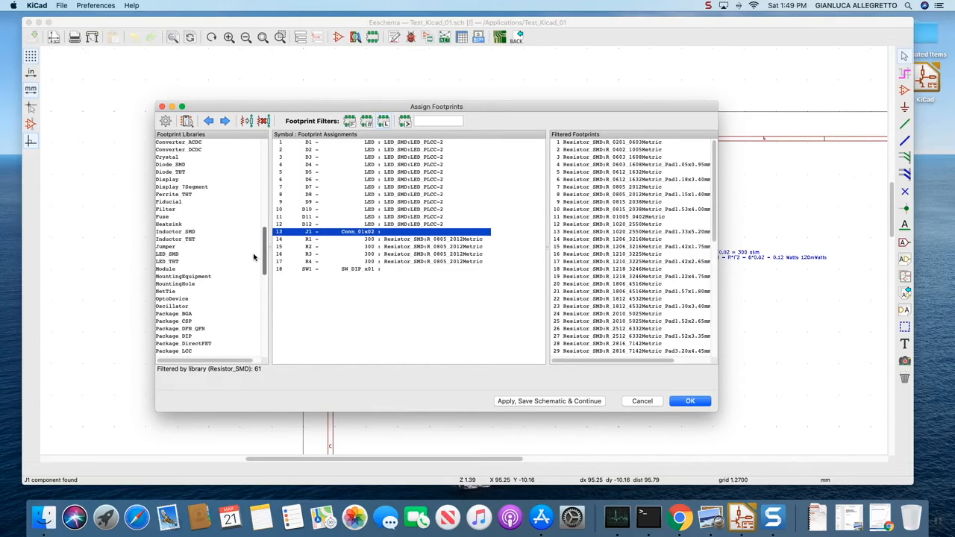
scroll(254, 257, "up", 1)
left_click_drag(254, 257, 251, 216)
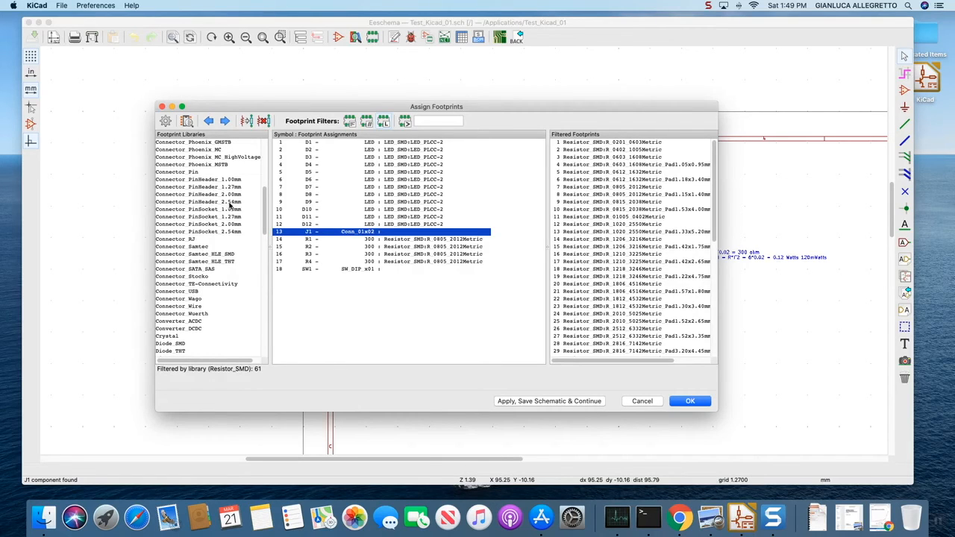
left_click(218, 202)
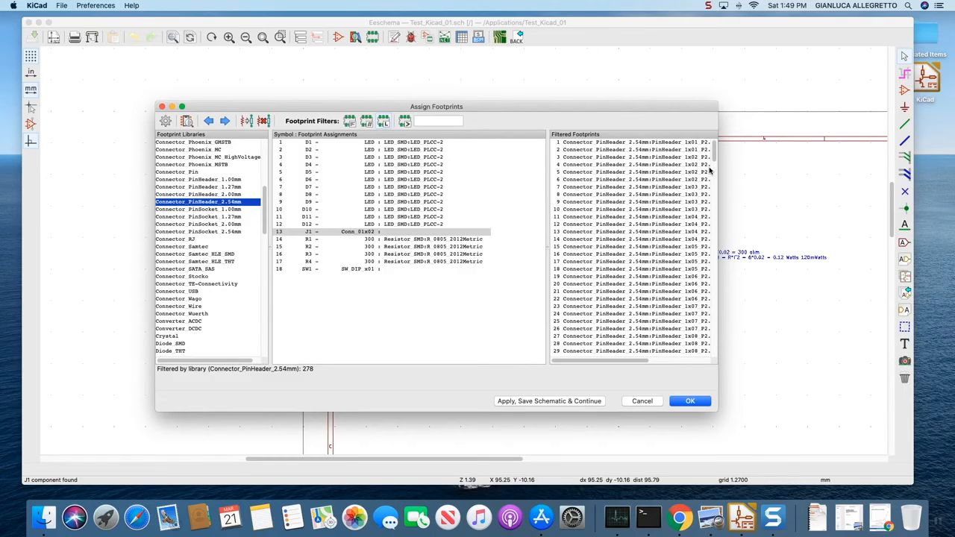
left_click_drag(717, 168, 849, 171)
left_click_drag(685, 198, 523, 204)
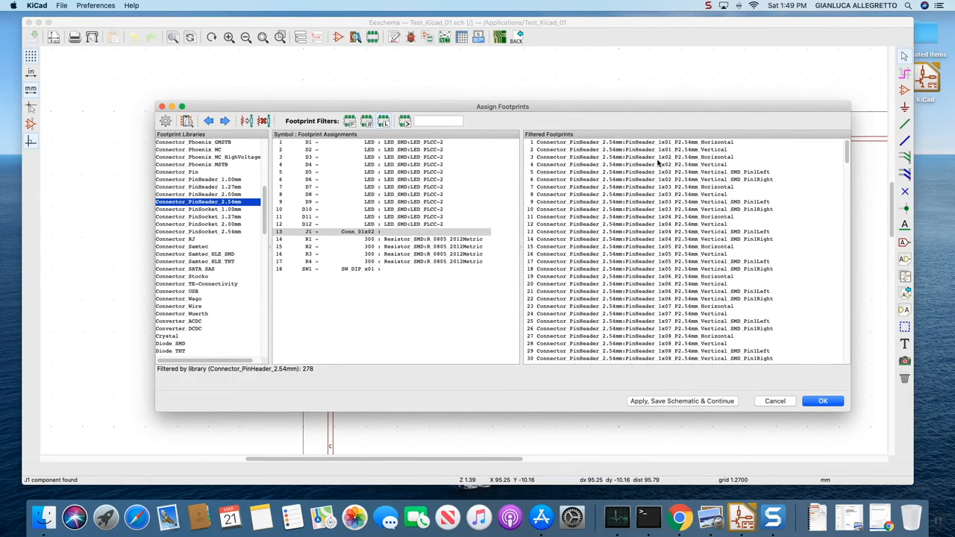
Step: Preview the PinHeader_1x02_P2.54mm_Horizontal footprint in the viewer to examine its pads, and close the viewer
left_click(723, 157)
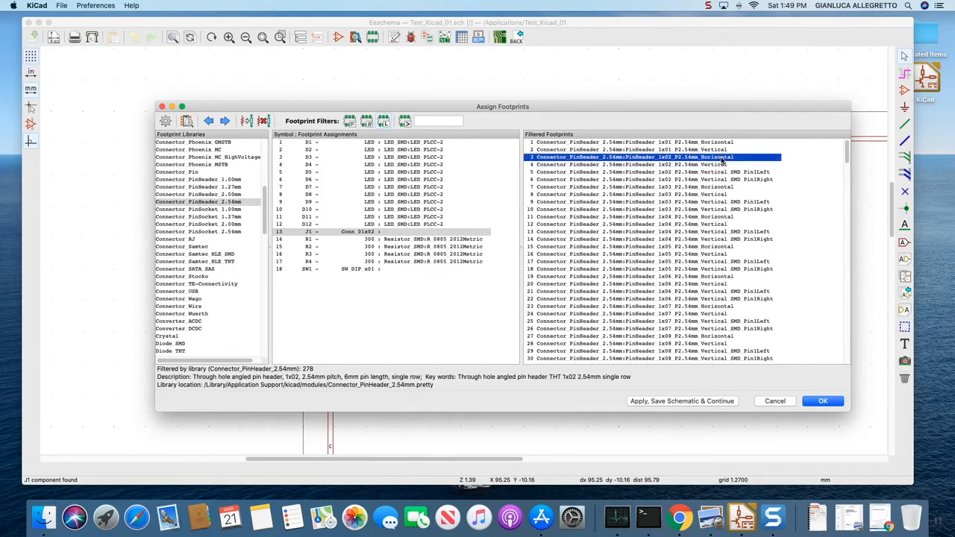
left_click(187, 120)
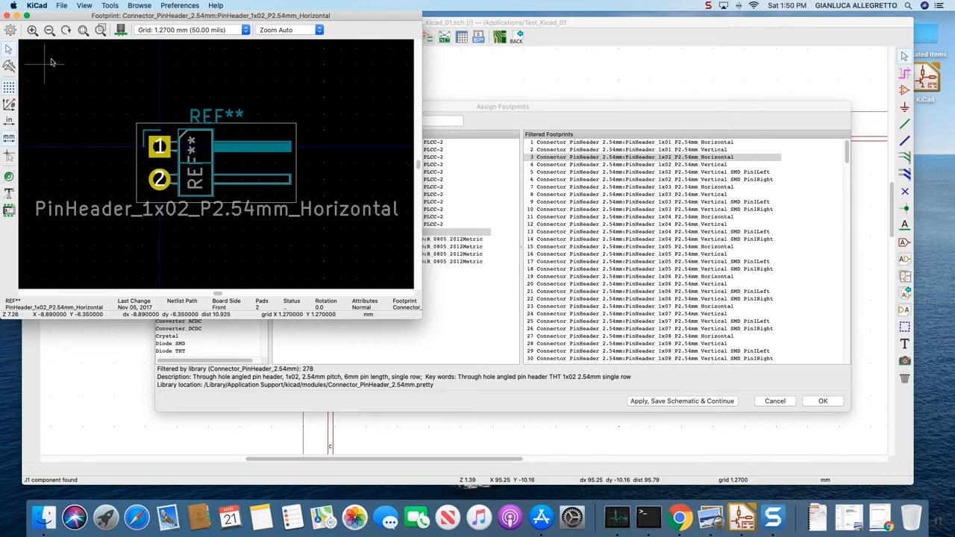
left_click(6, 16)
Step: Assign the PinHeader_1x02_P2.54mm_Horizontal footprint to connector J1 and switch SW1, and accept all footprint assignments
double_click(650, 159)
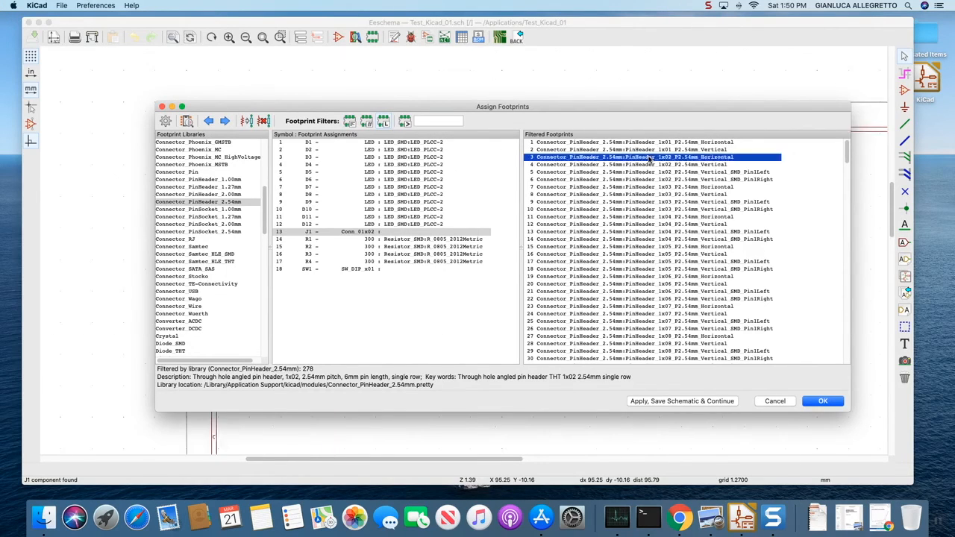
left_click(359, 271)
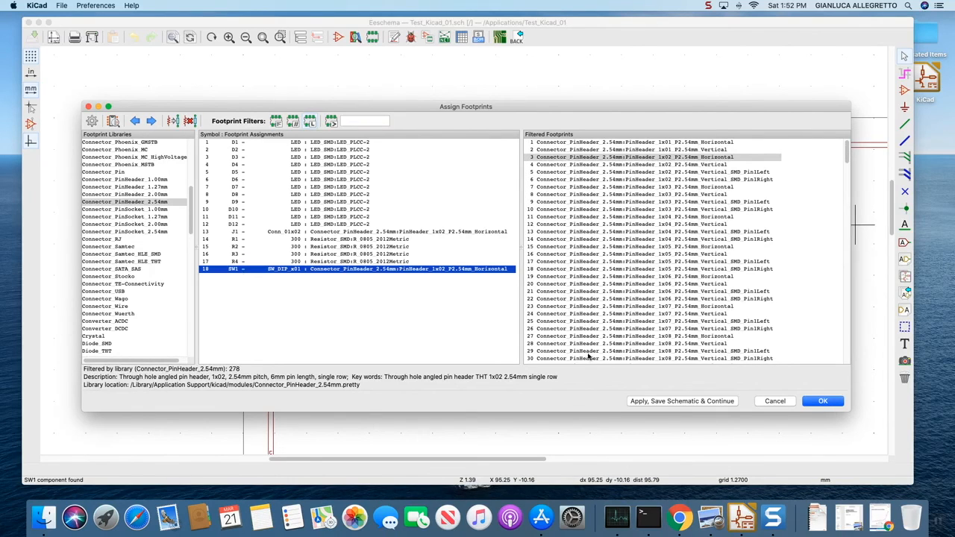
left_click(821, 401)
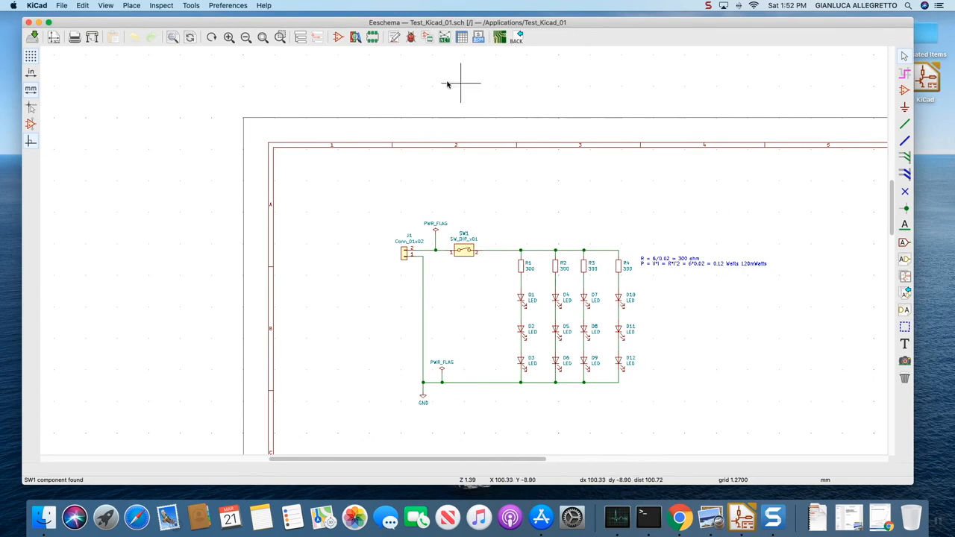
Step: Reopen the footprint assignment tool to review the footprints of all components, and close it
left_click(427, 41)
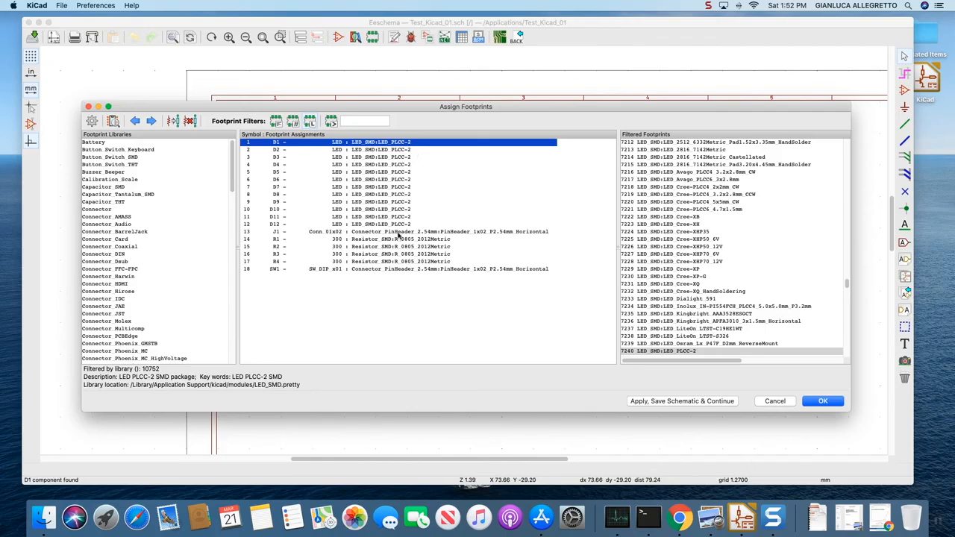
left_click(823, 401)
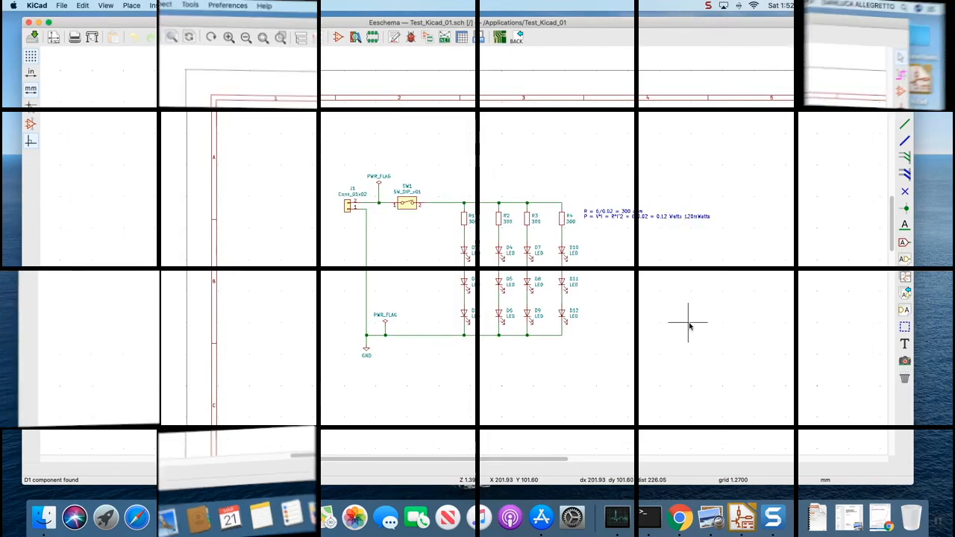